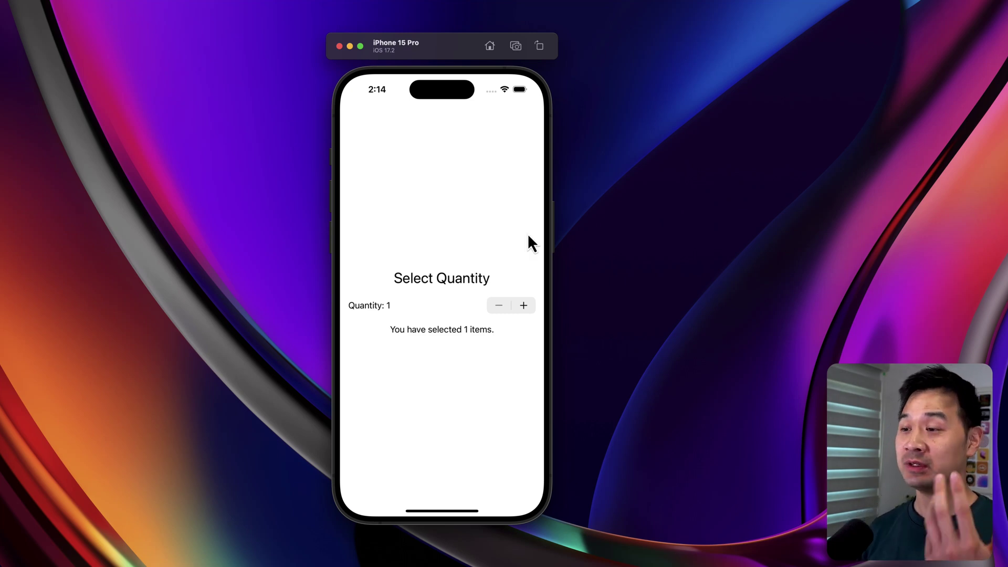
Tap the finished demo's stepper + and − in the Simulator so it reads Quantity: 4.
click(524, 305)
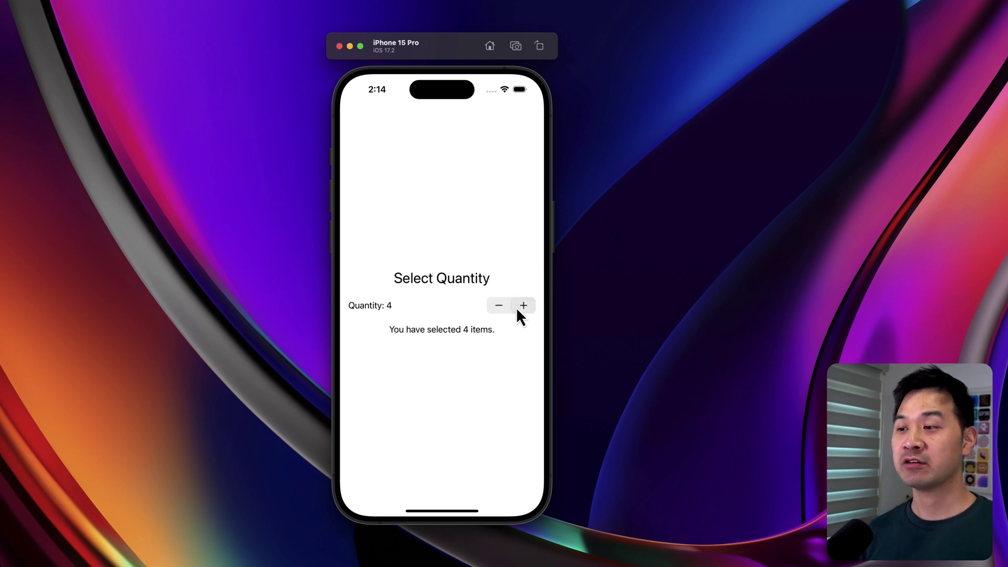
click(492, 307)
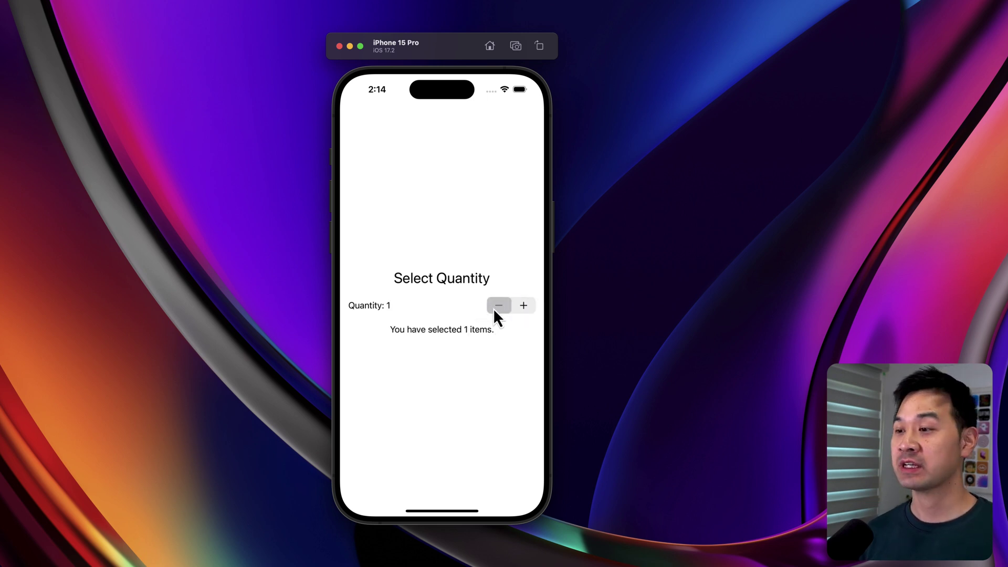
click(529, 307)
click(530, 307)
click(529, 307)
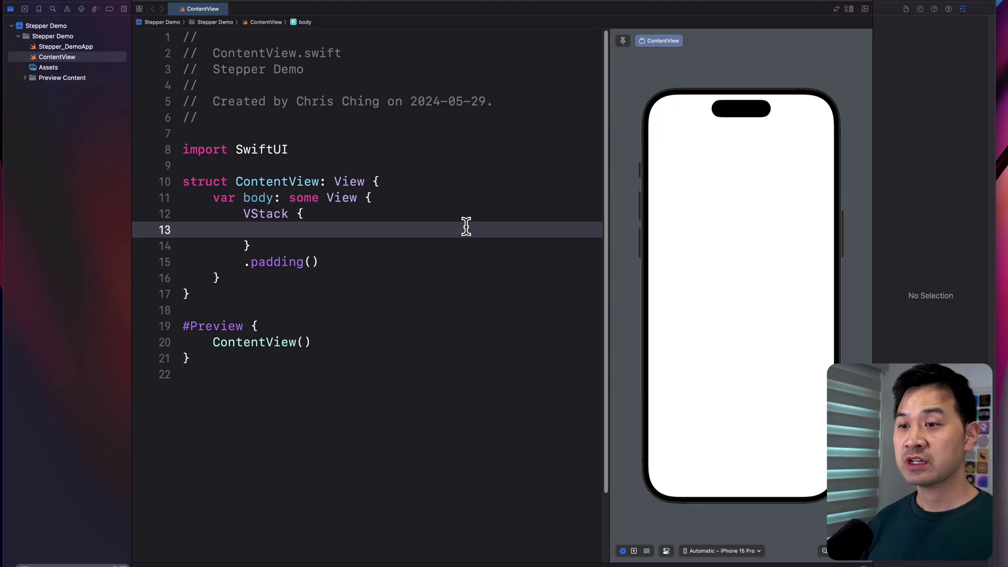
text(Stepper)
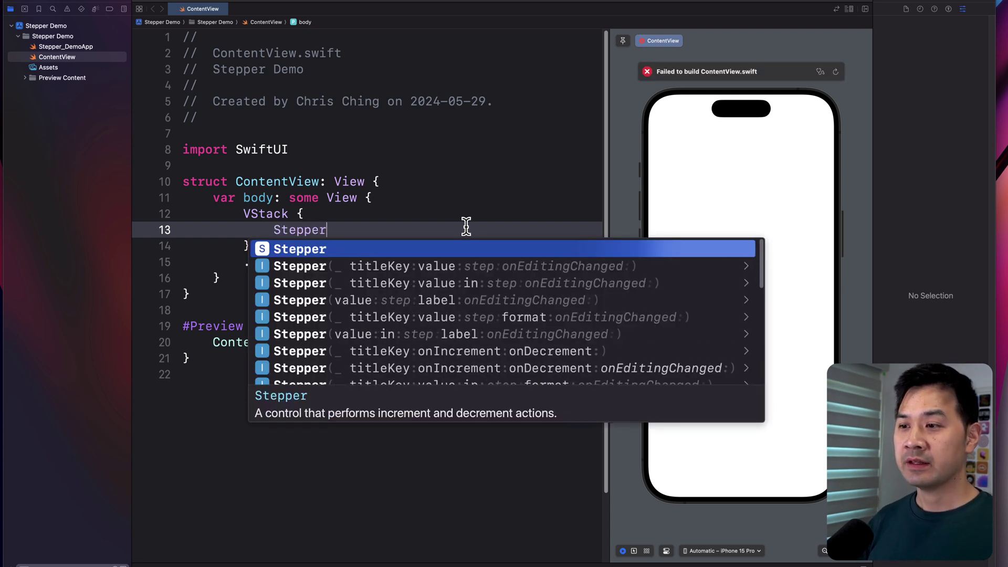
Insert a titleKey/value Stepper titled "Quantity" inside the VStack, leaving the value placeholder pending.
key(Down)
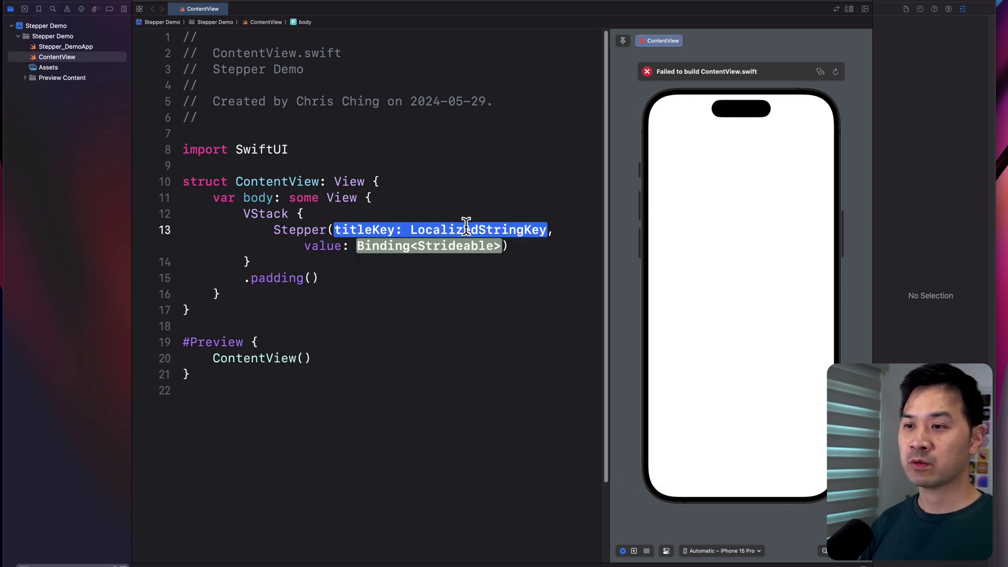
key(Return)
text(")
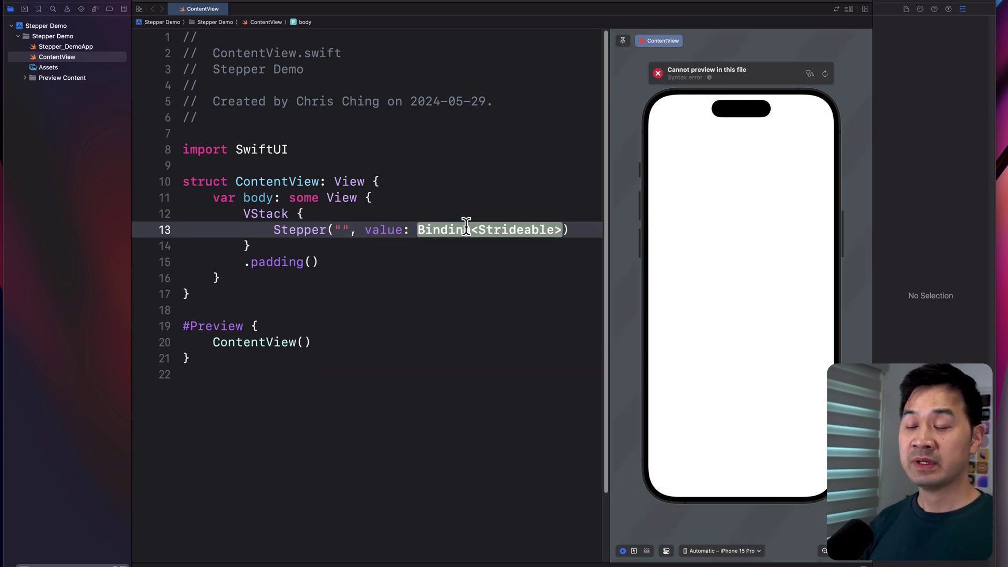
text(Quanti)
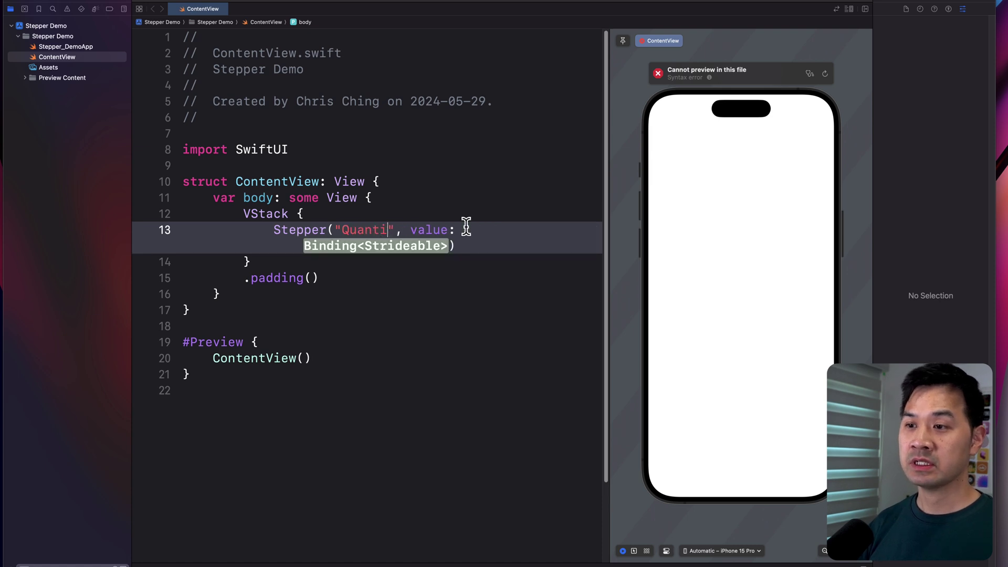
text(ty)
key(Tab)
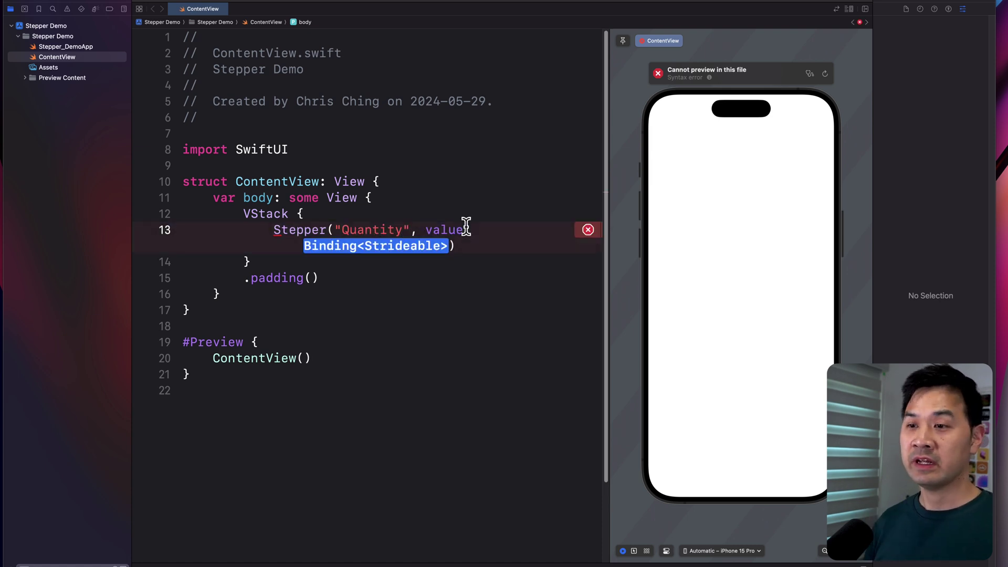
click(399, 182)
key(Return)
key(Return)
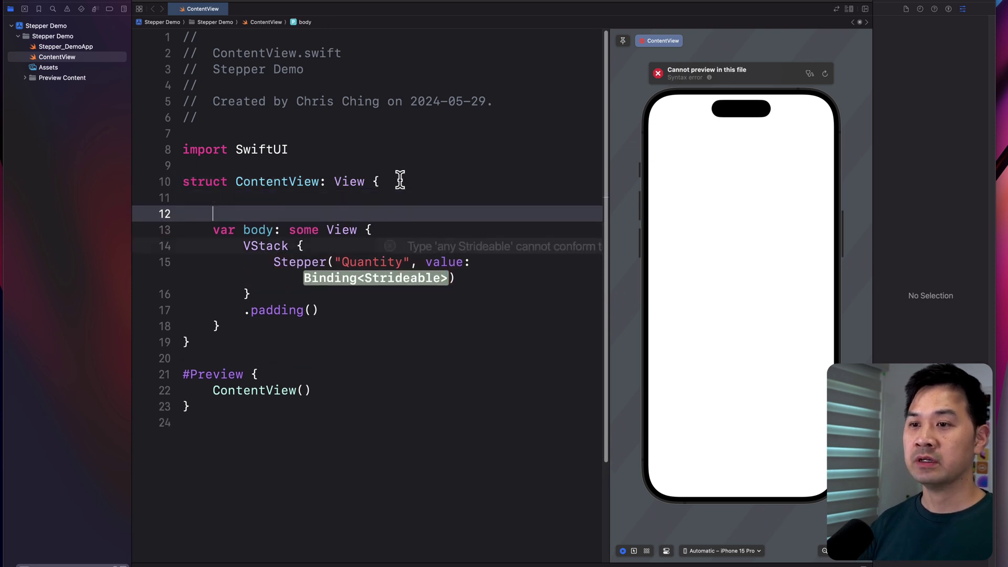
key(Up)
key(Return)
text(@)
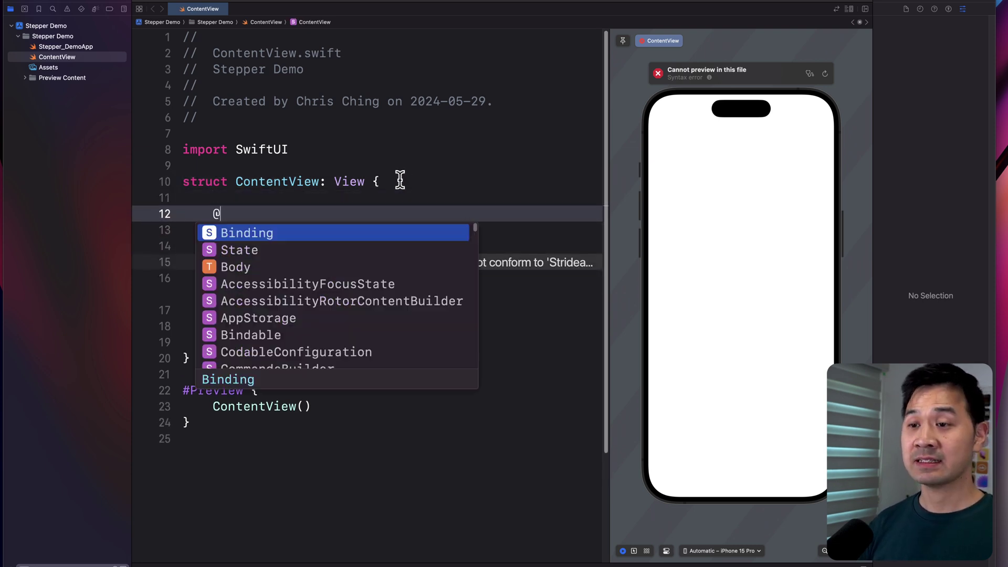
text(State private var quantity = 0)
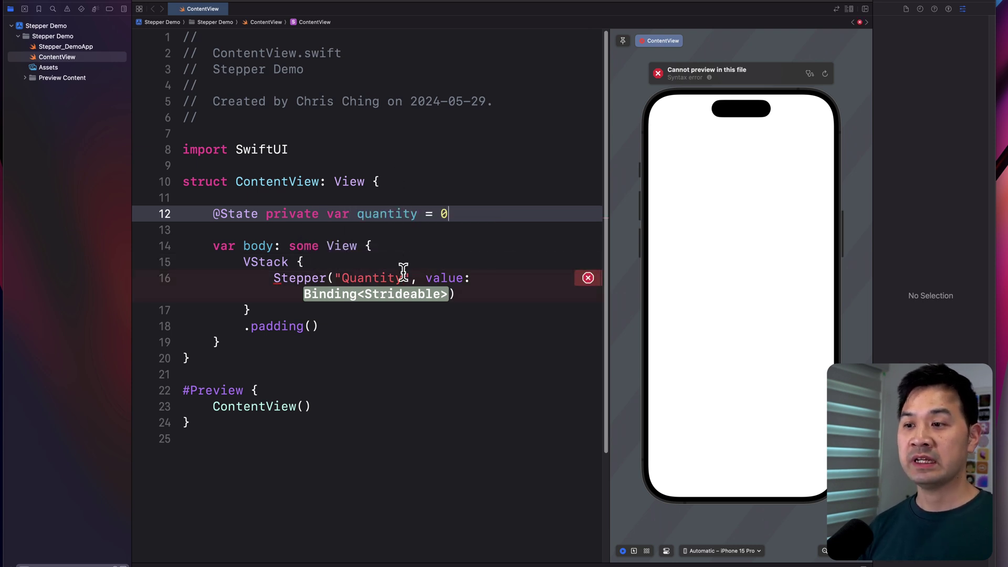
click(381, 295)
text($)
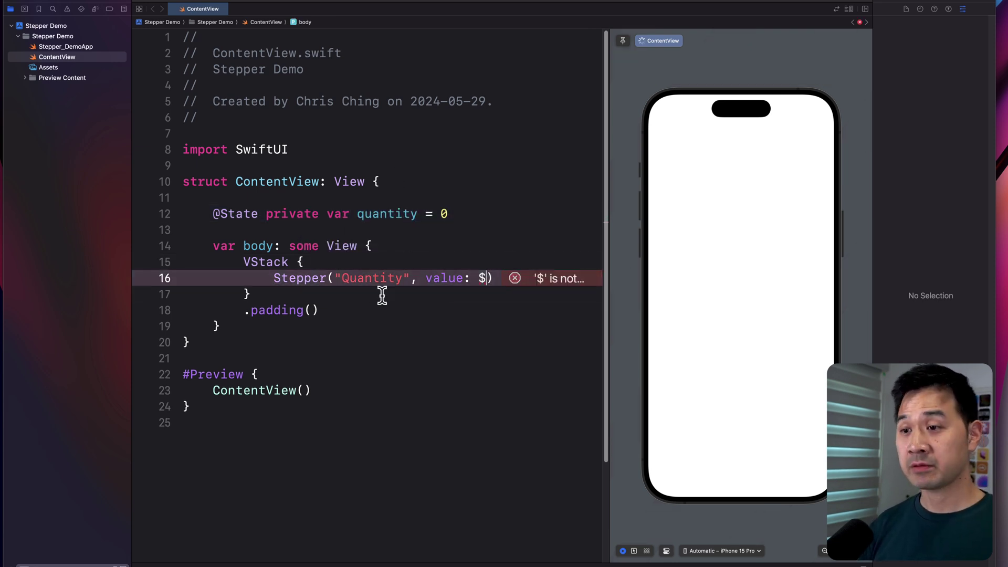
text(qu)
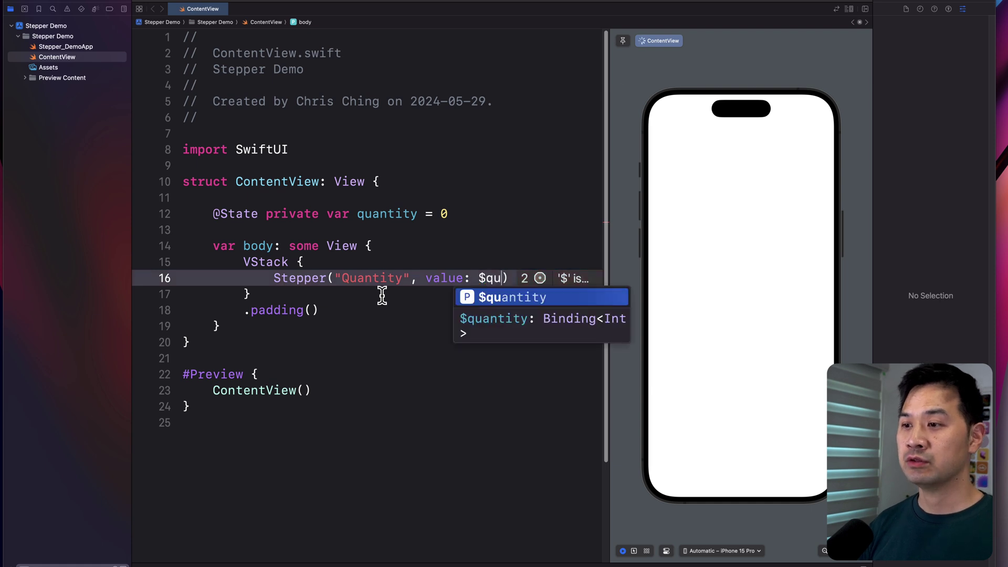
key(Return)
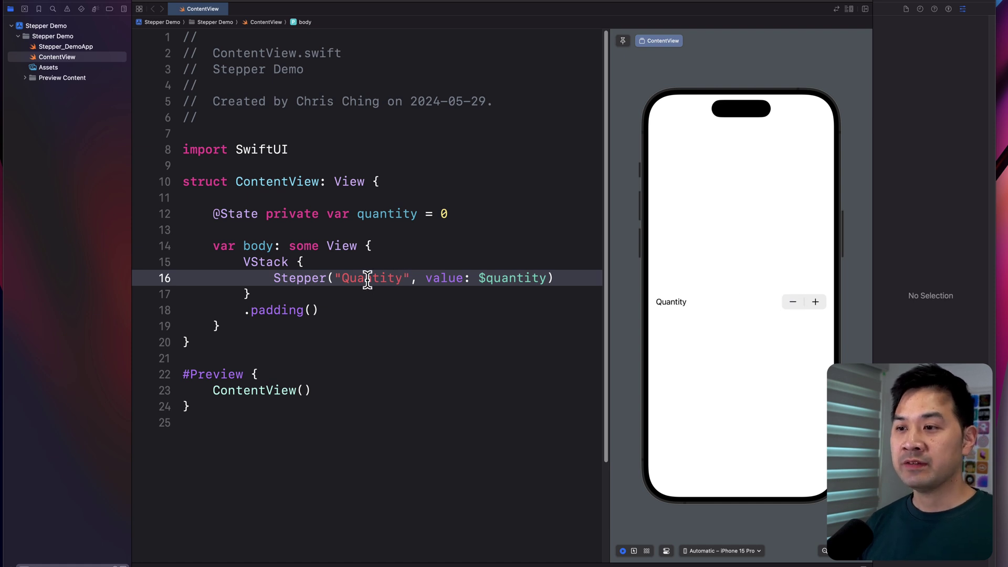
Highlight the quantity state variable name once the preview shows the Quantity stepper.
double_click(377, 217)
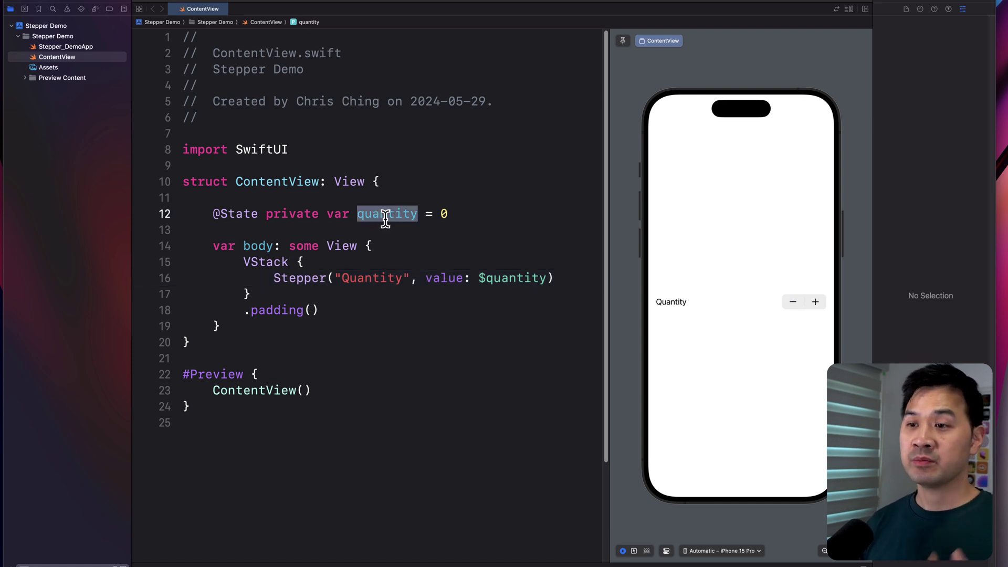
Change the Stepper title to "Quantity: \(quantity)" and test the preview down to Quantity: -2.
click(403, 278)
text(: )
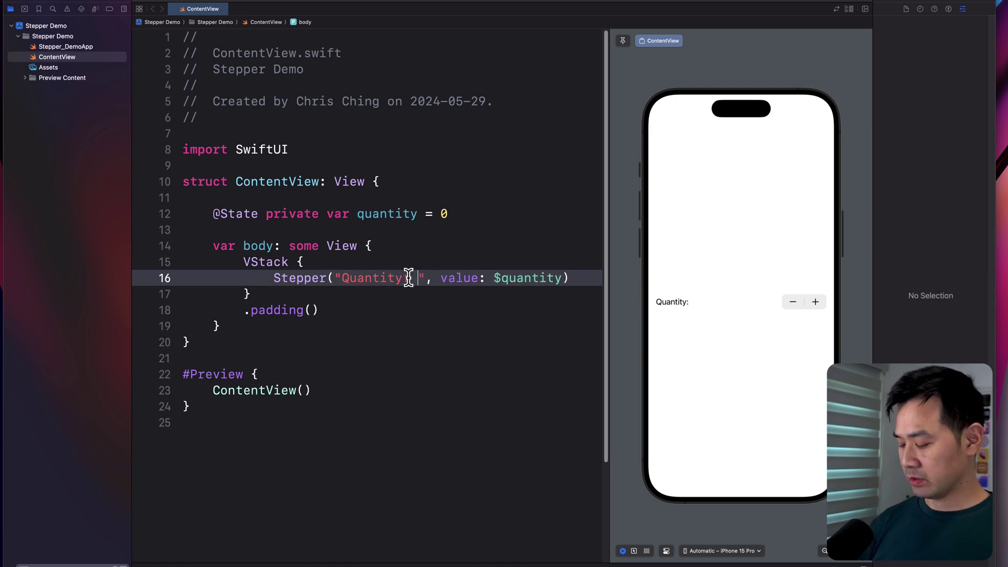
text(\(q)
text(qu)
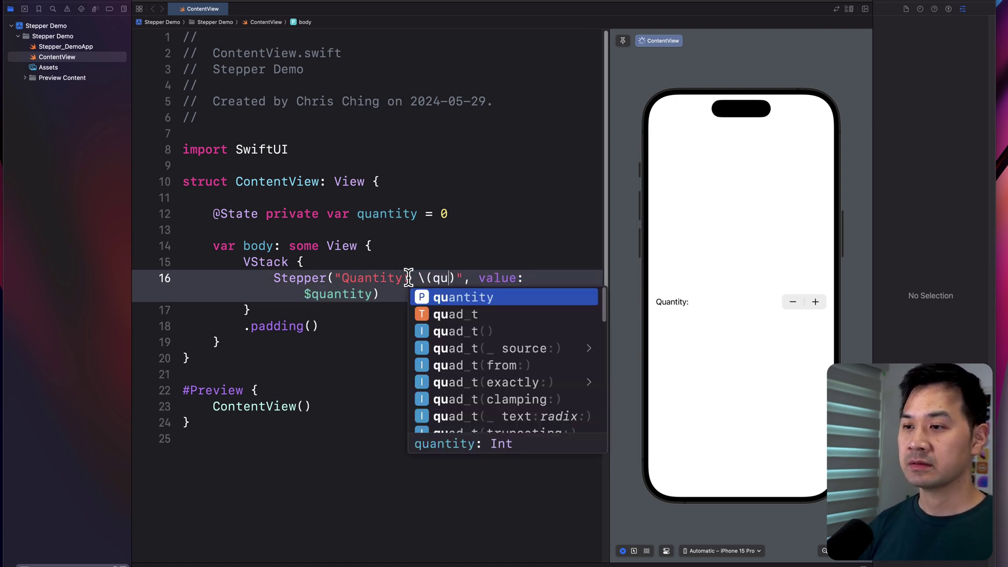
key(Return)
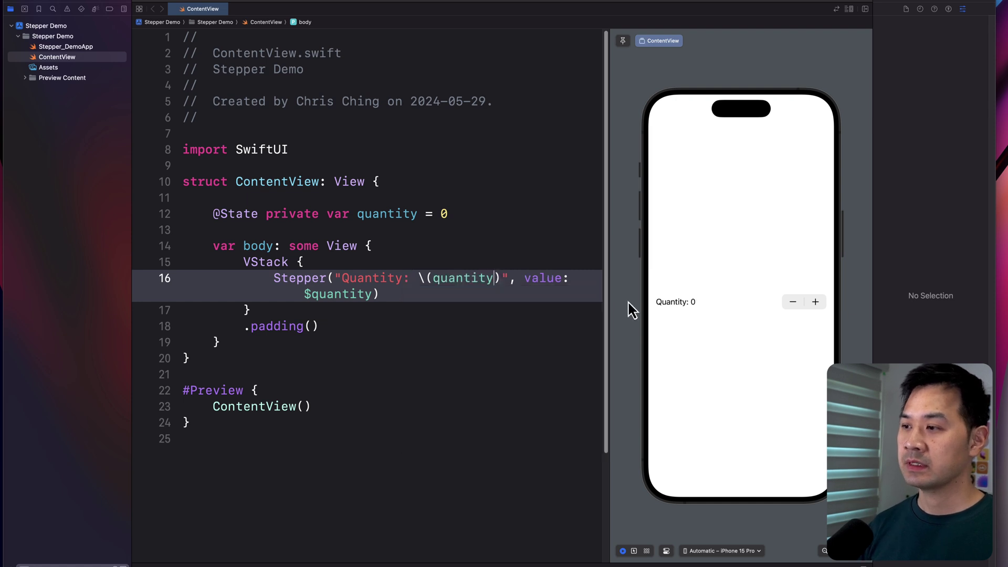
click(810, 304)
click(792, 303)
click(793, 303)
click(792, 303)
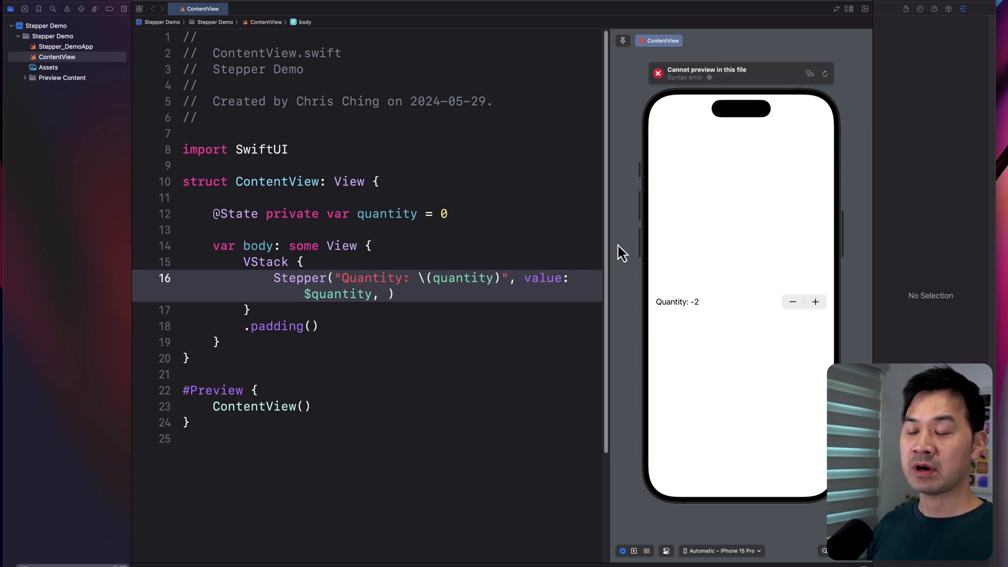
text(in)
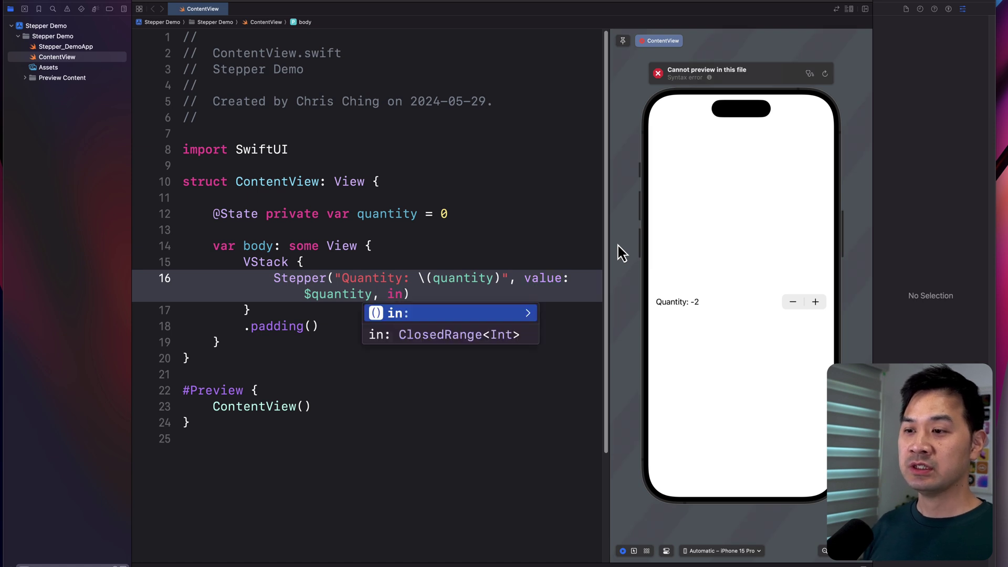
text(: )
text(0...)
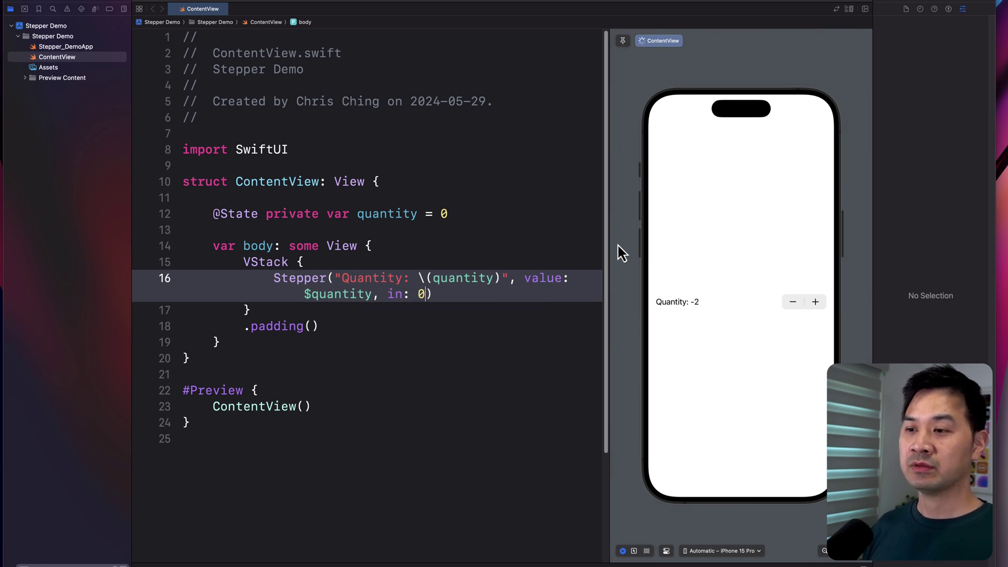
text(10)
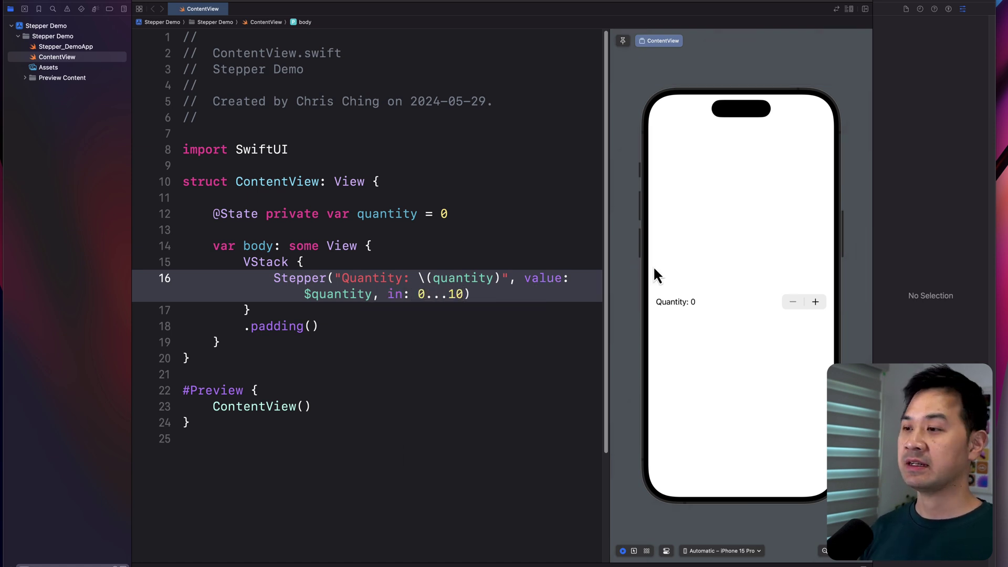
Limit the Stepper to in: 0...10 and test the preview, capping at 10 and ending at 5.
click(814, 307)
click(791, 303)
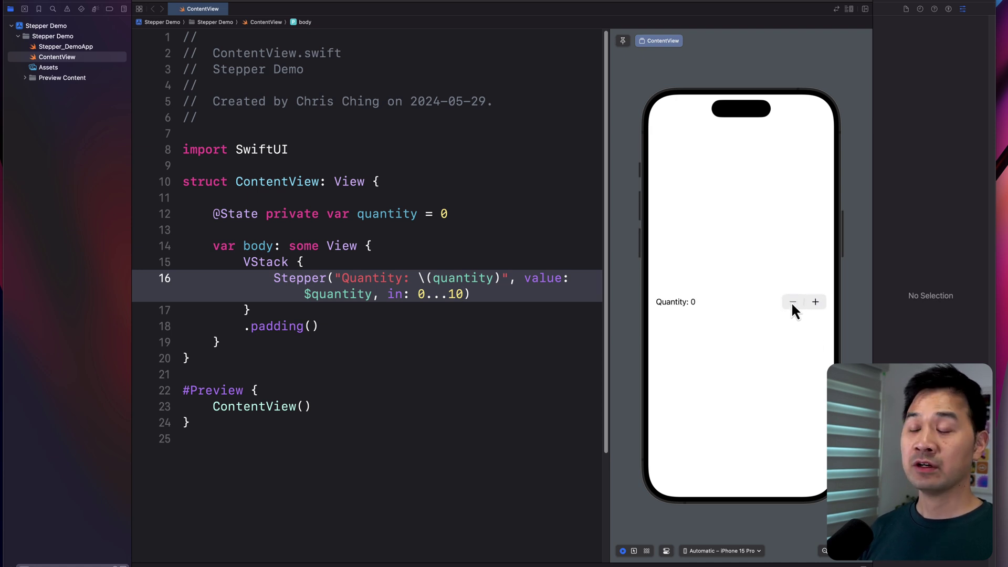
click(815, 302)
click(815, 302)
click(816, 301)
click(815, 302)
click(815, 301)
click(816, 302)
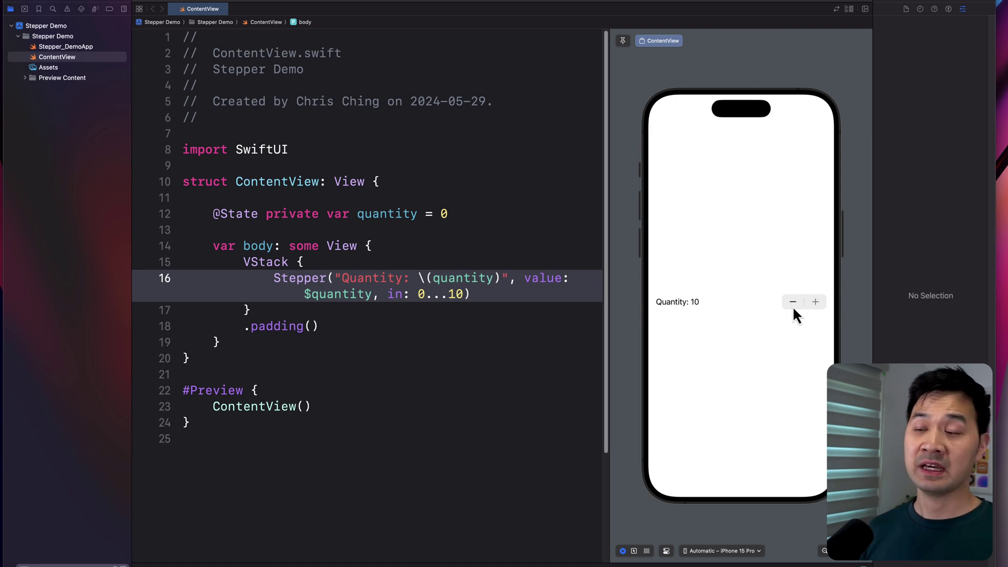
click(491, 294)
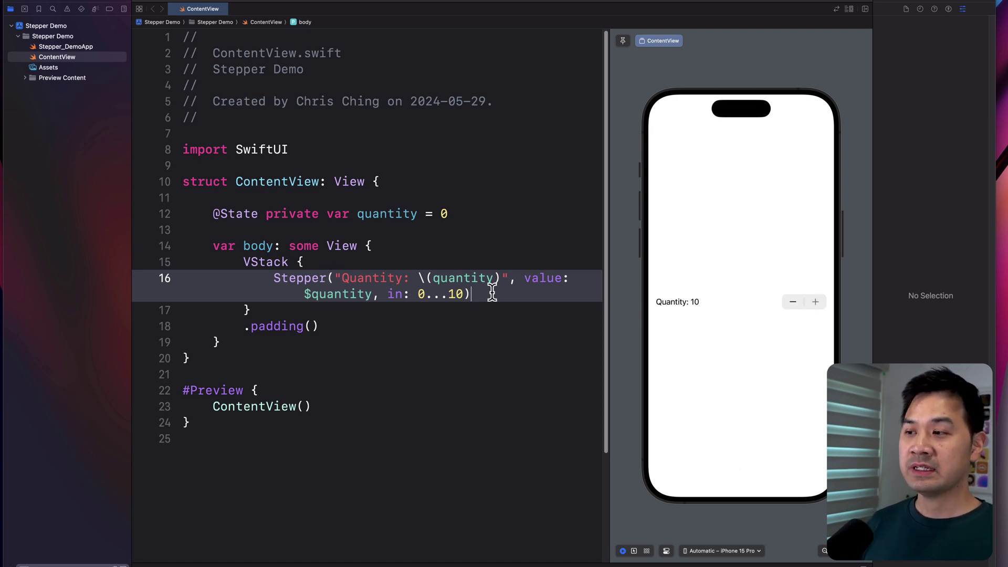
click(793, 303)
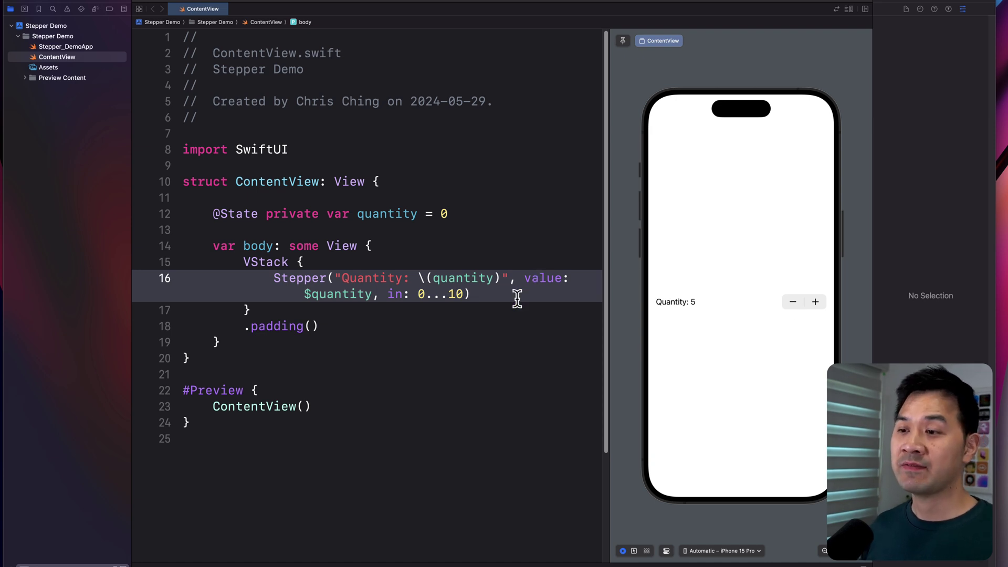
text(, step)
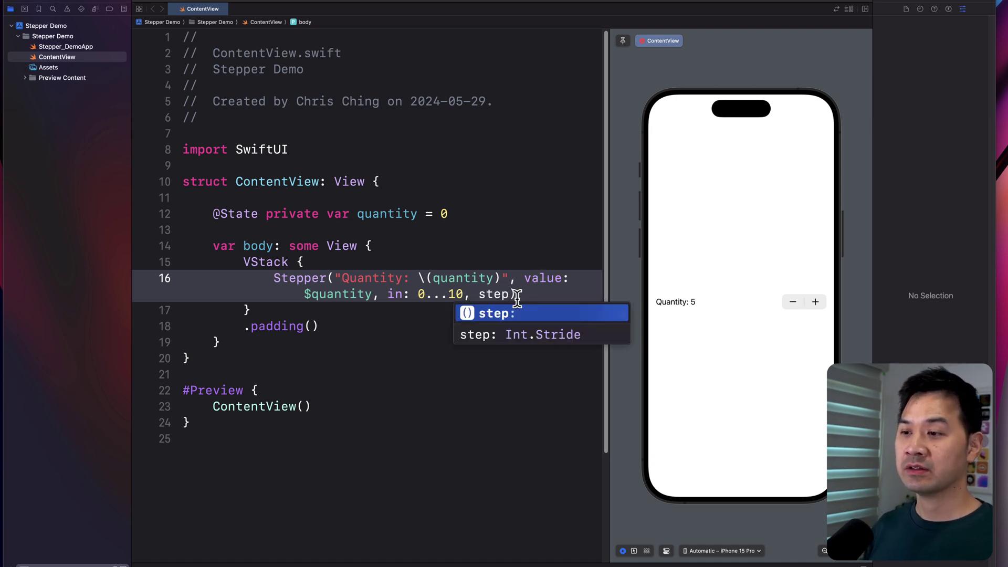
Add step: 2 to the Stepper and test the preview moving in twos to Quantity: 2.
key(Return)
text(2)
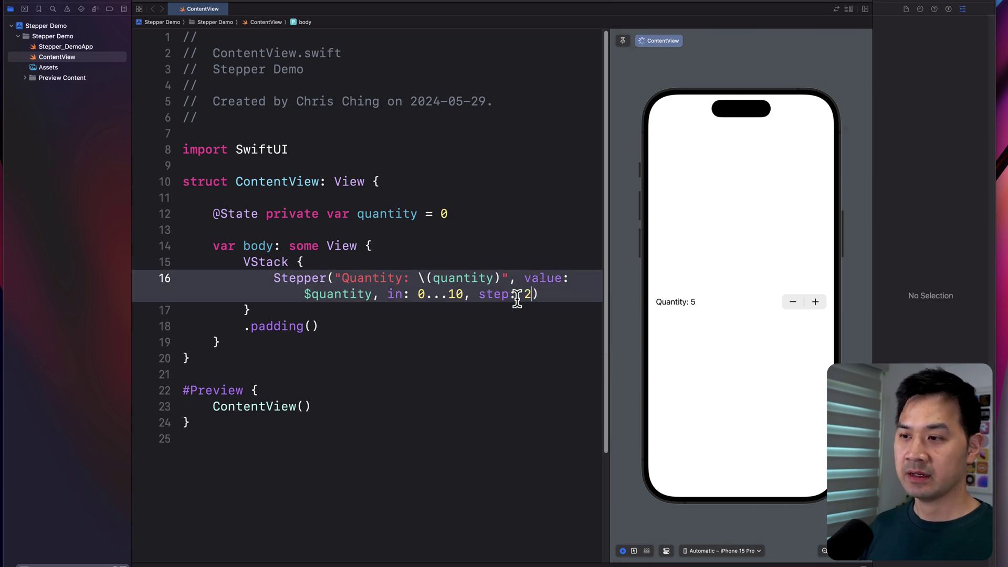
click(814, 302)
click(814, 303)
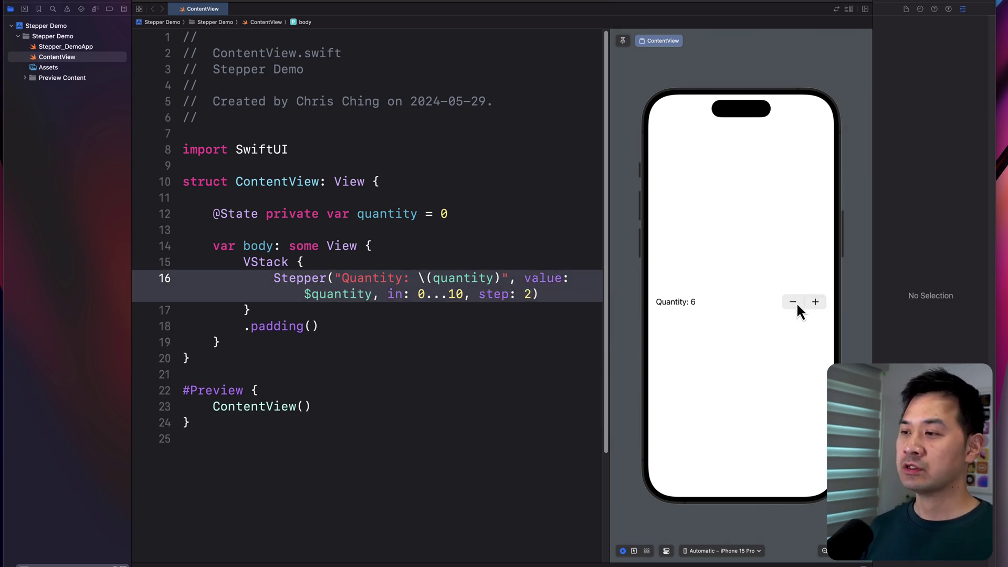
click(793, 301)
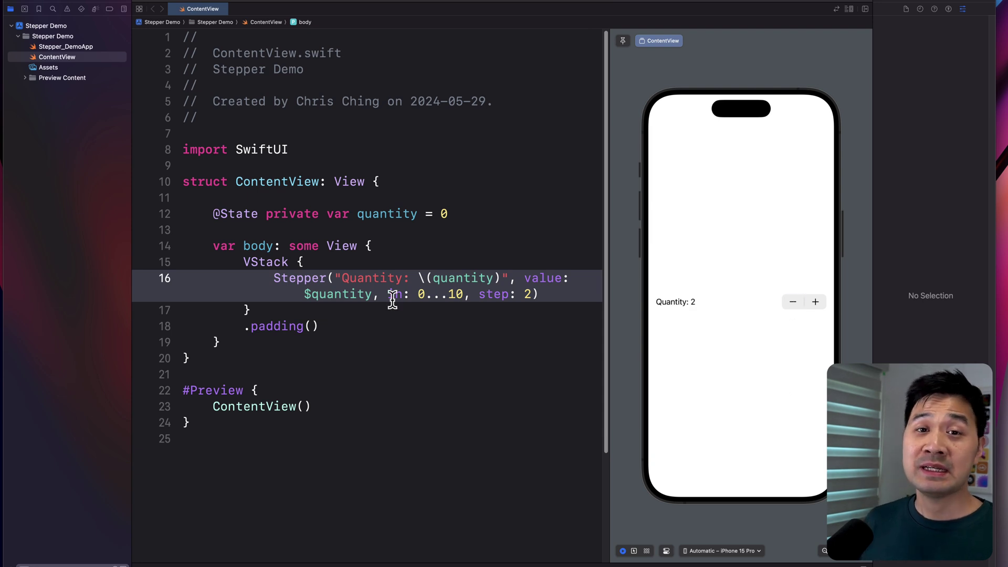